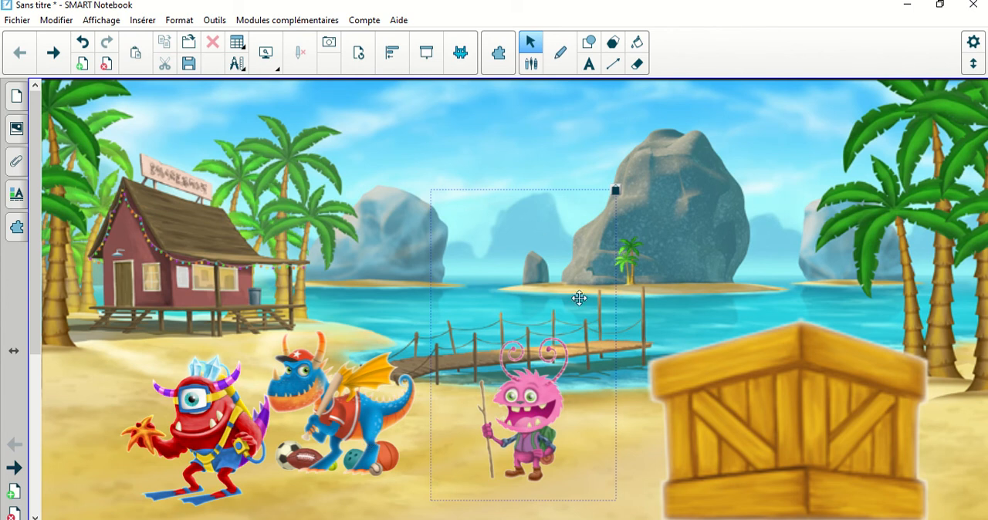
Deselect the pink monster and move the blue dragon to overlap the red monster.
click(618, 193)
click(639, 197)
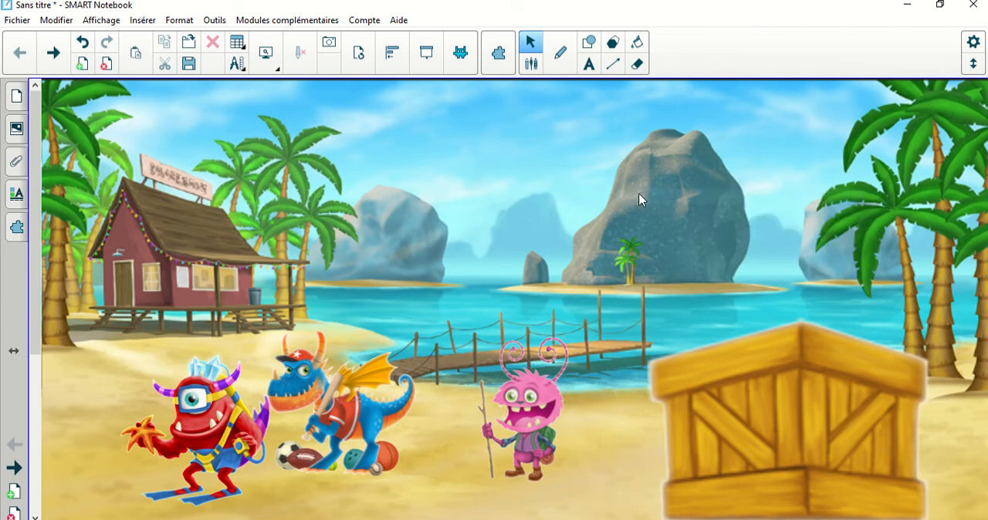
drag(403, 205, 317, 208)
Ungroup the pink monster from its invisible rectangle.
drag(407, 150, 576, 474)
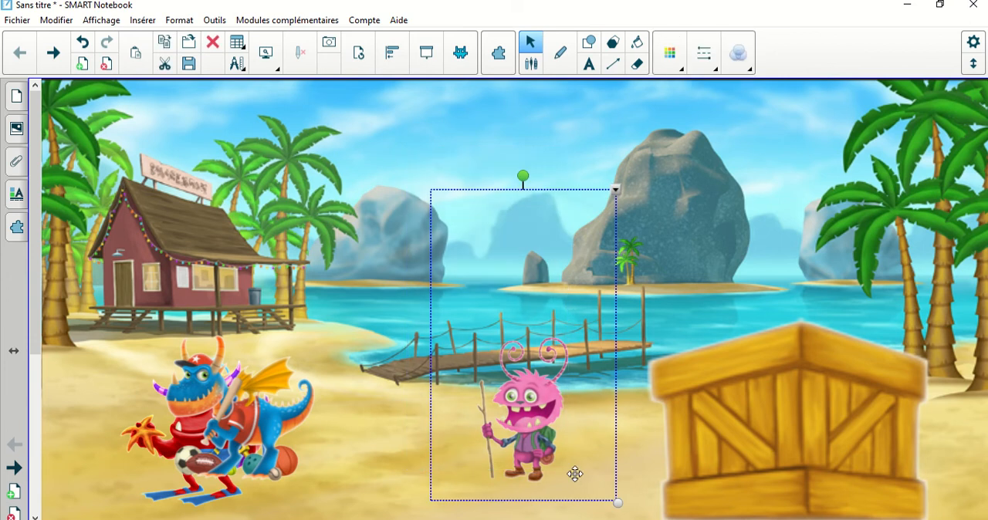
key(ctrl+r)
click(378, 352)
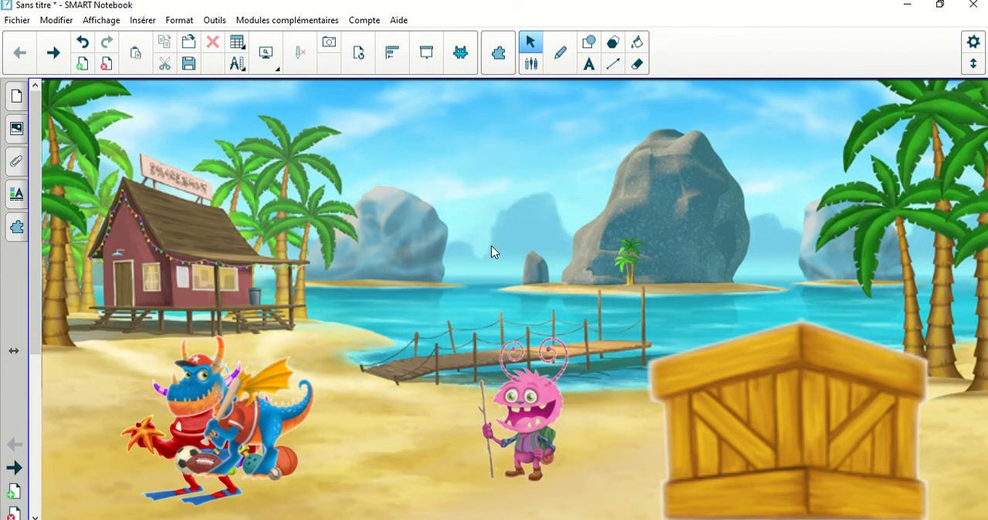
Make the invisible rectangle around the pink monster fully opaque and shift it slightly right to centre it on the monster.
drag(409, 179, 602, 379)
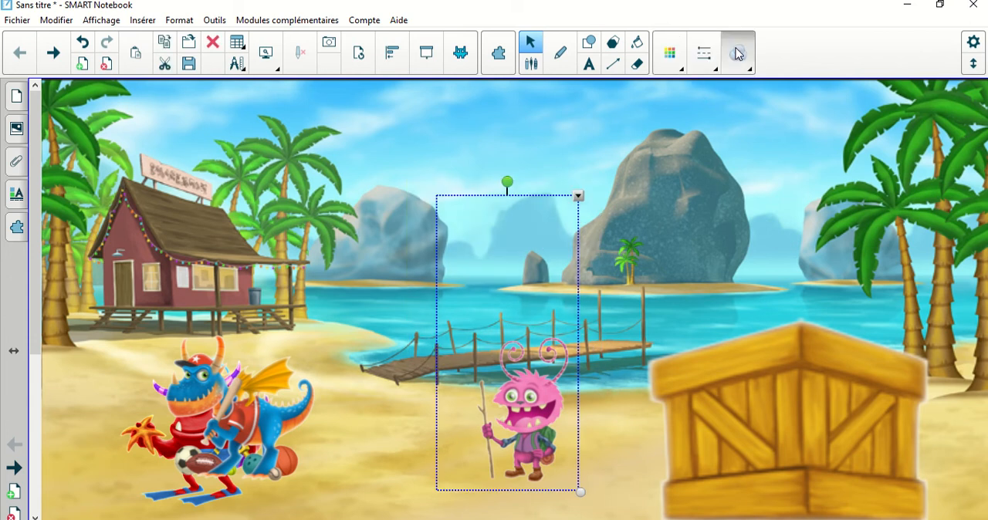
click(749, 68)
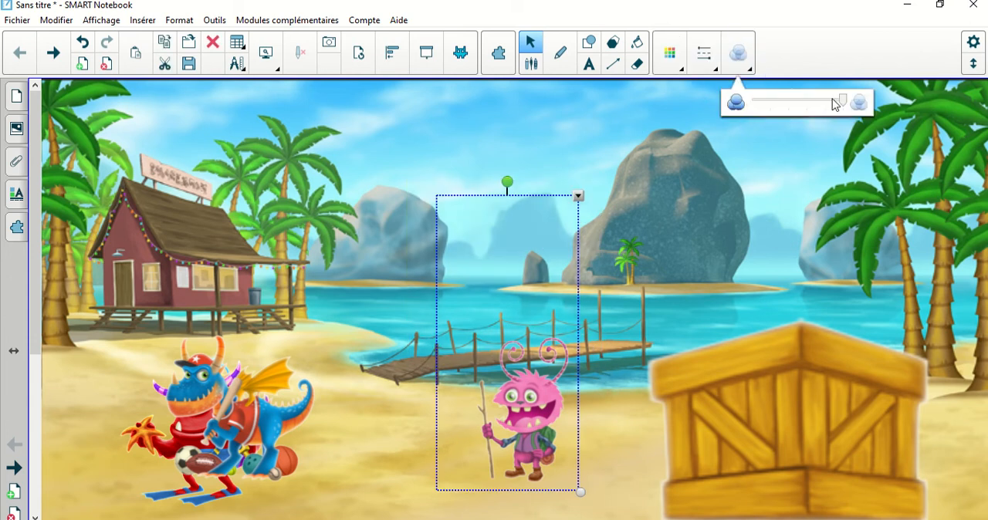
drag(840, 101, 753, 101)
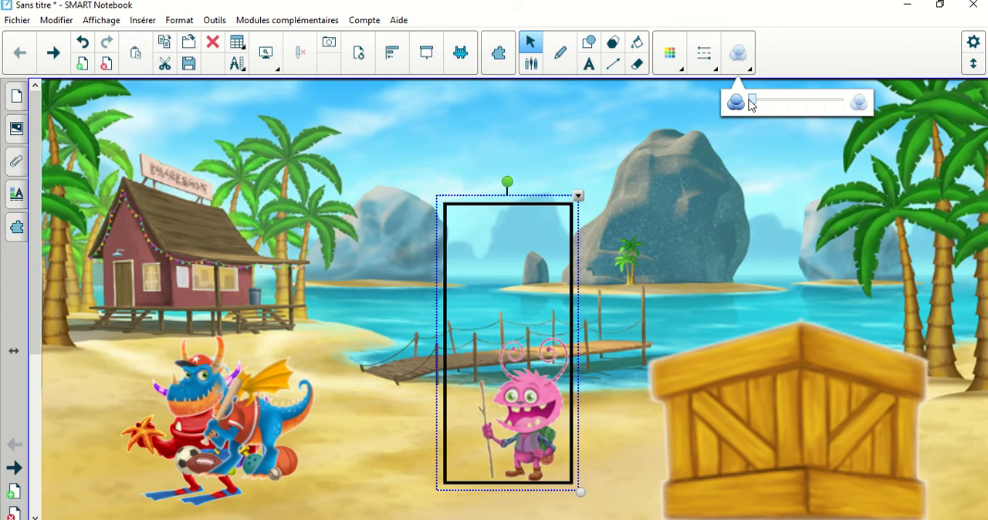
drag(519, 197, 542, 198)
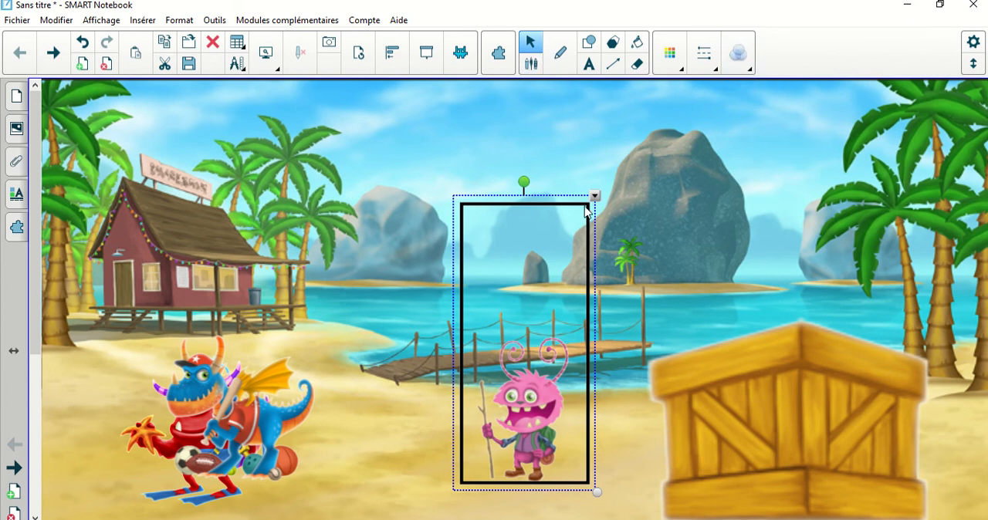
Set the black rectangle around the pink monster to full transparency and deselect it.
click(738, 60)
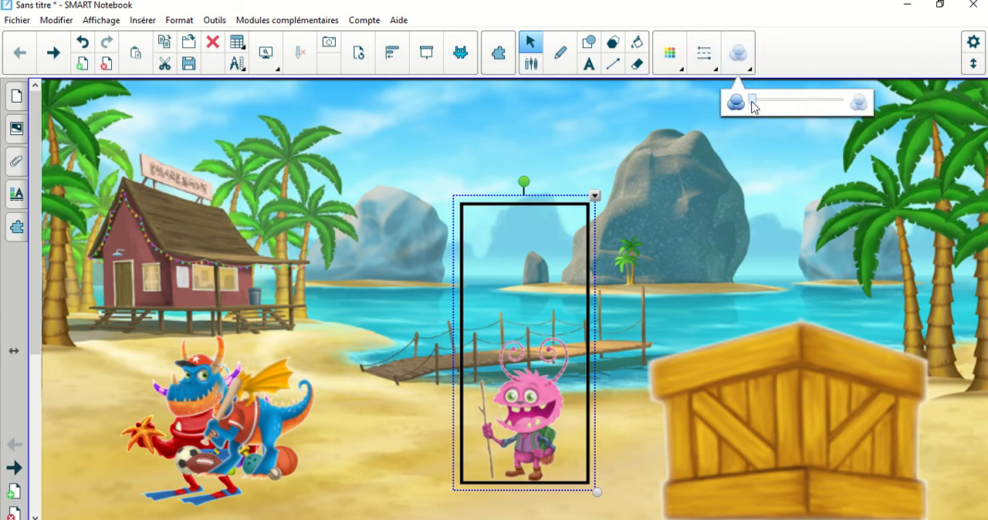
drag(750, 101, 854, 106)
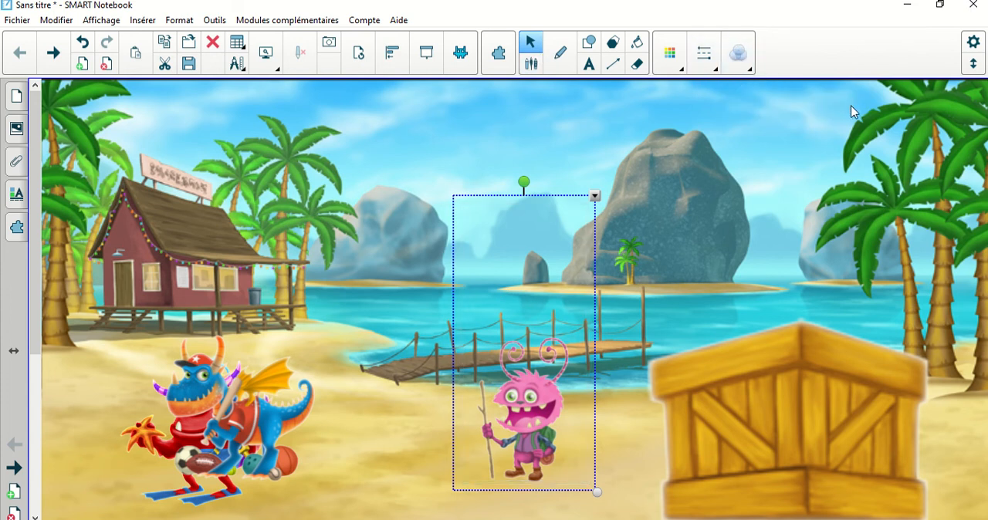
click(525, 111)
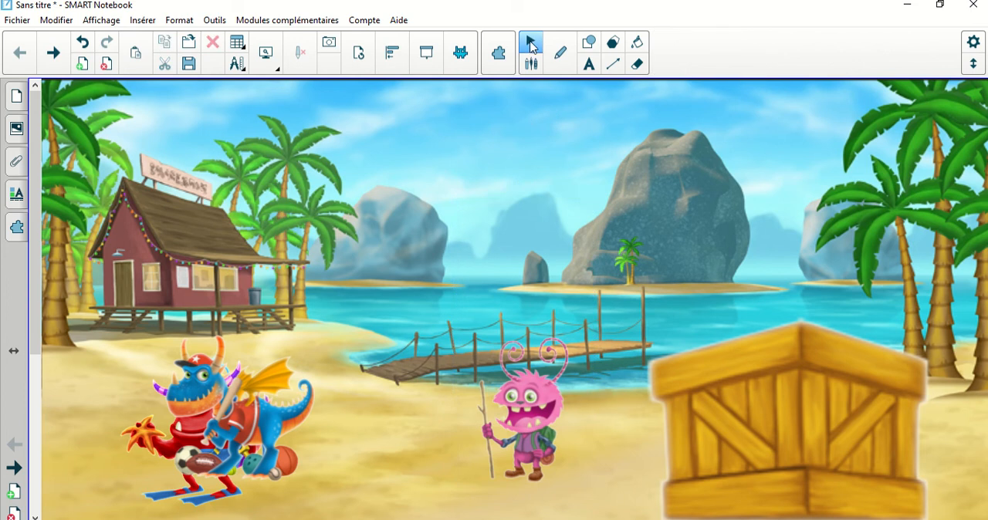
Group the pink monster with its transparent rectangle and move the group behind the wooden crate.
drag(389, 165, 638, 510)
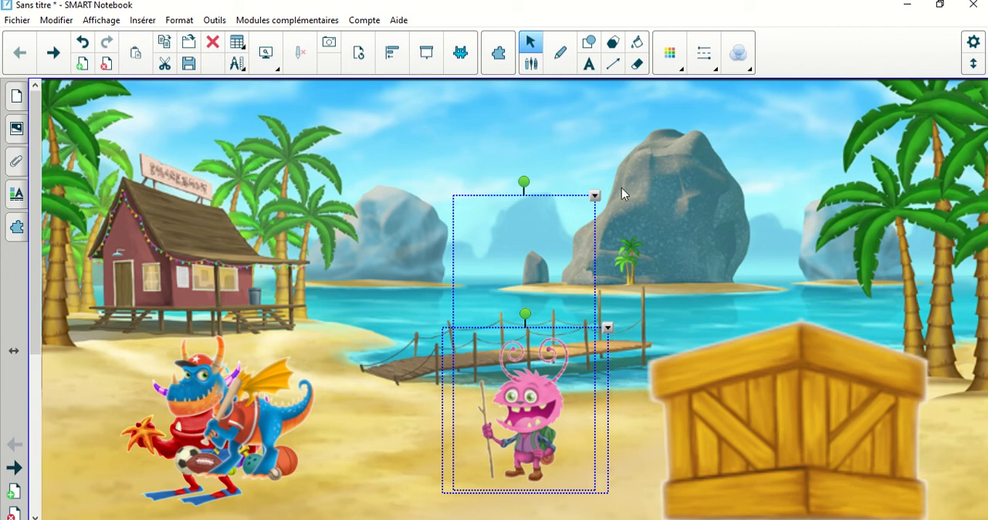
click(595, 197)
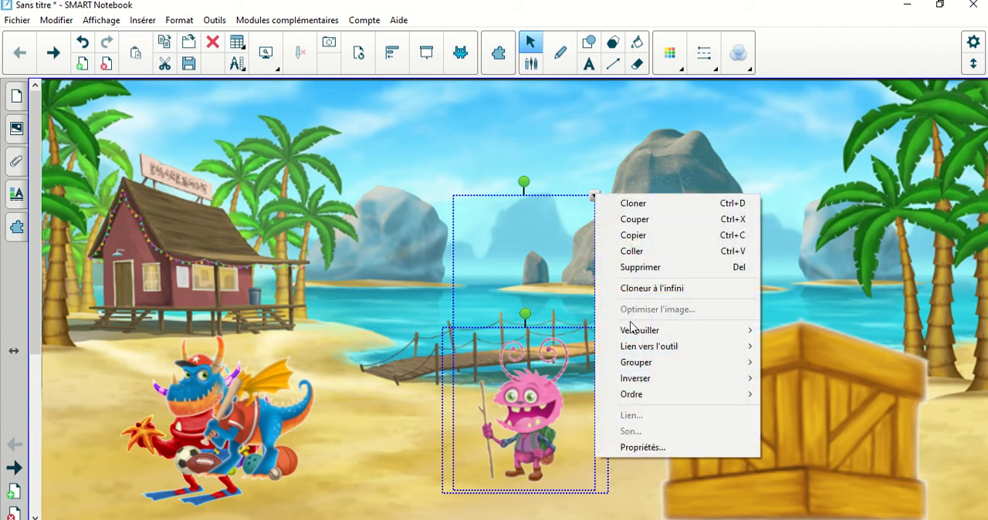
mouse_move(648, 369)
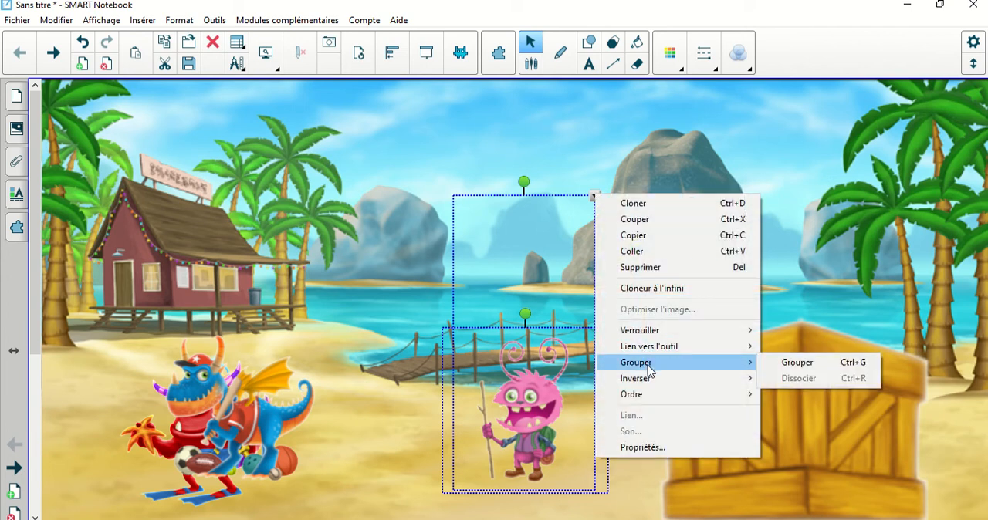
click(798, 363)
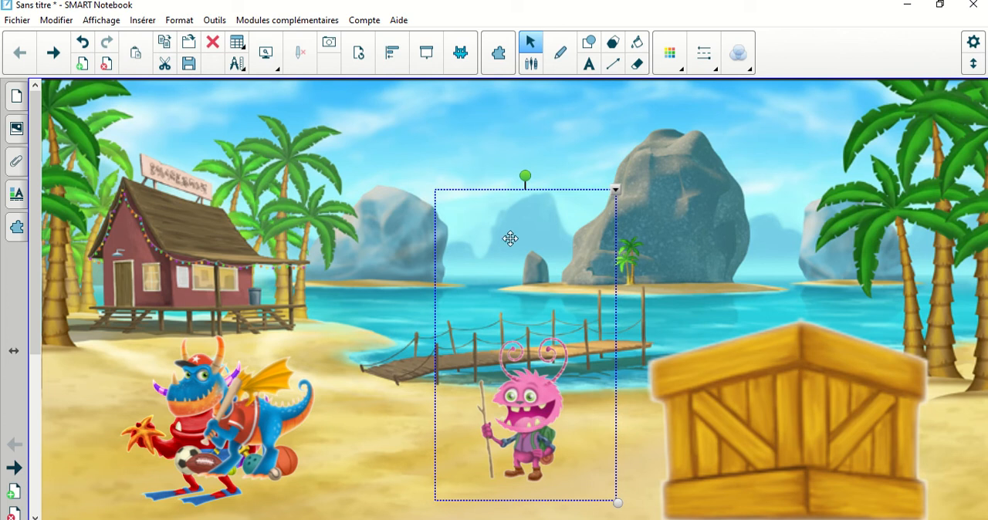
drag(513, 213, 768, 235)
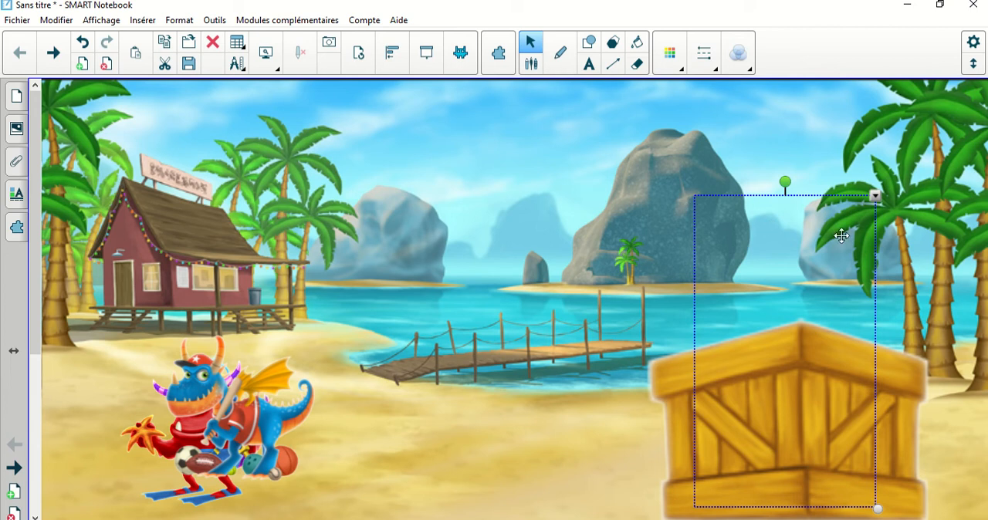
Draw a roughly horizontal black pen line just above the wooden crate.
click(662, 381)
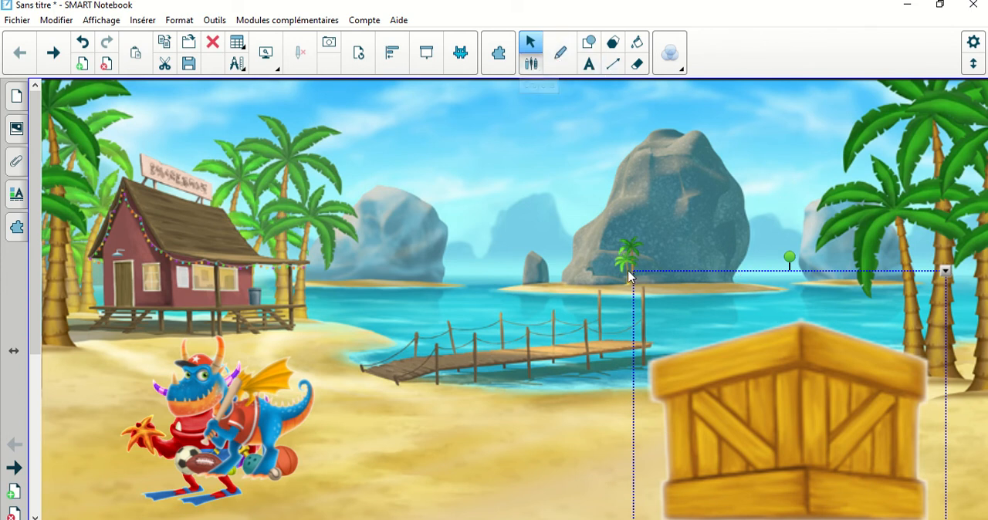
click(561, 53)
drag(620, 264, 915, 256)
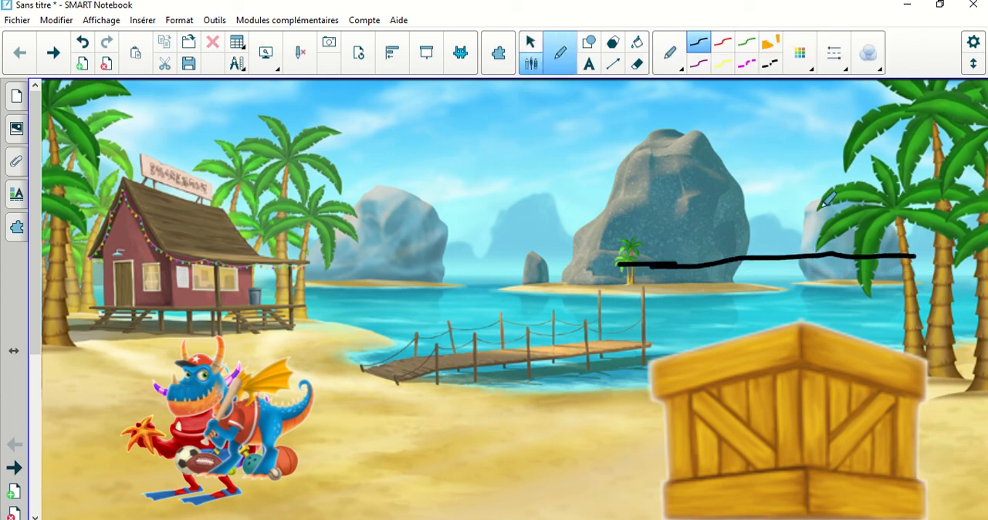
click(528, 40)
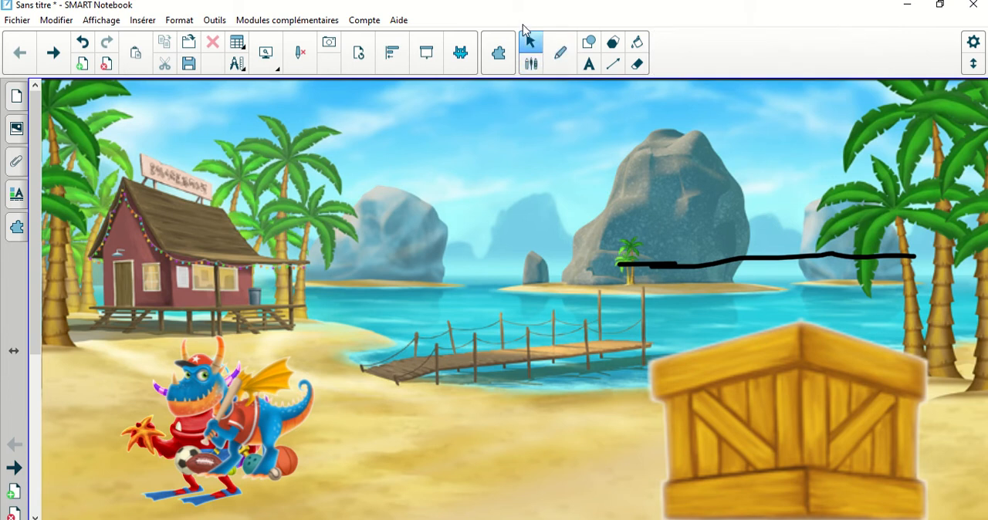
Select the hidden pink monster group and examine the options offered for the crate image and the empty page.
click(774, 215)
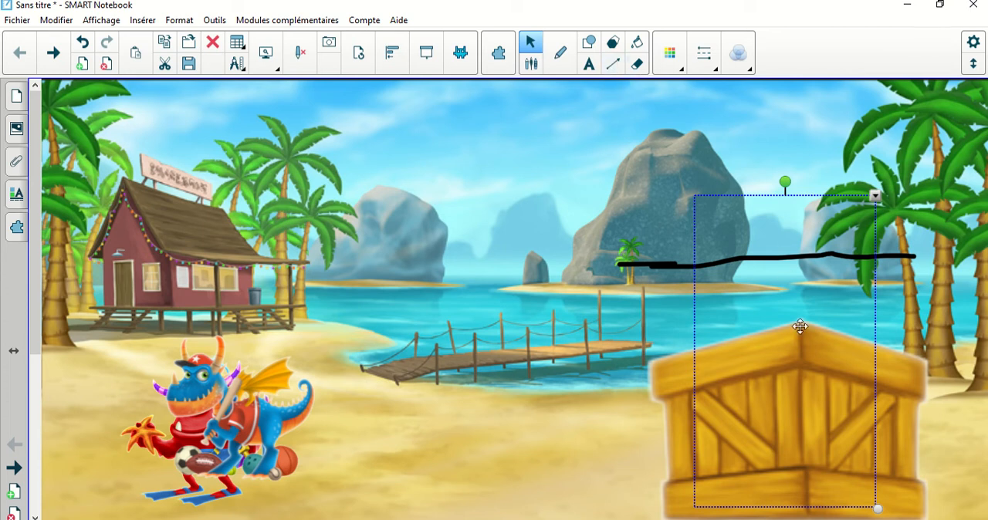
right_click(681, 376)
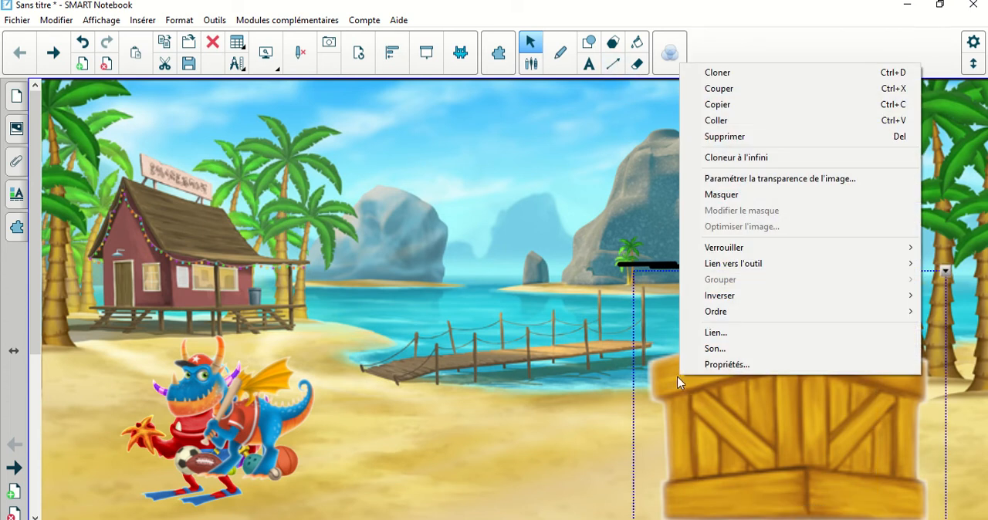
right_click(572, 195)
click(509, 200)
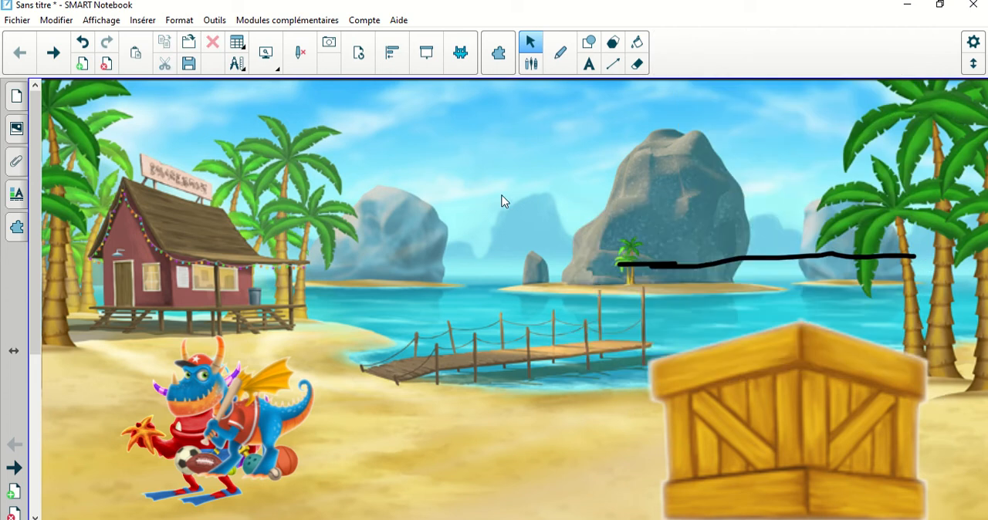
right_click(690, 370)
right_click(496, 418)
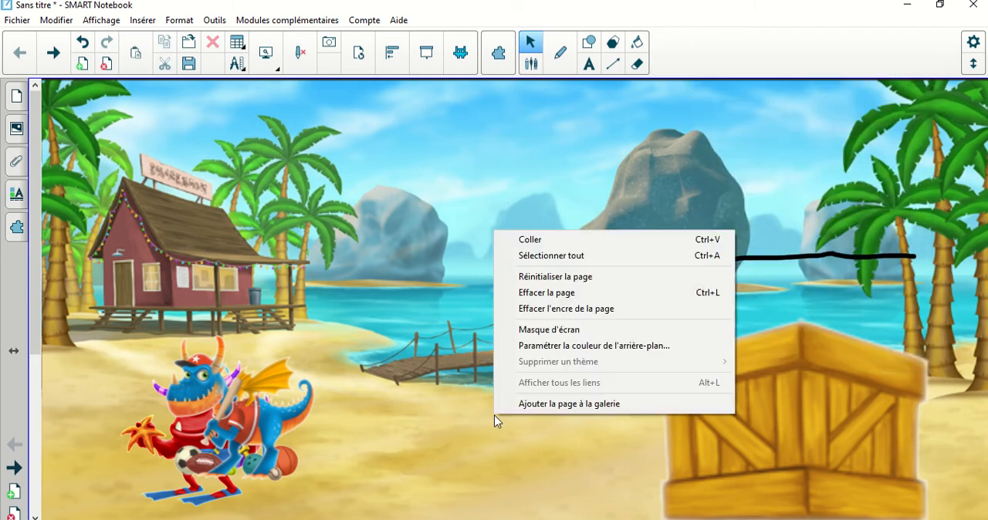
right_click(753, 469)
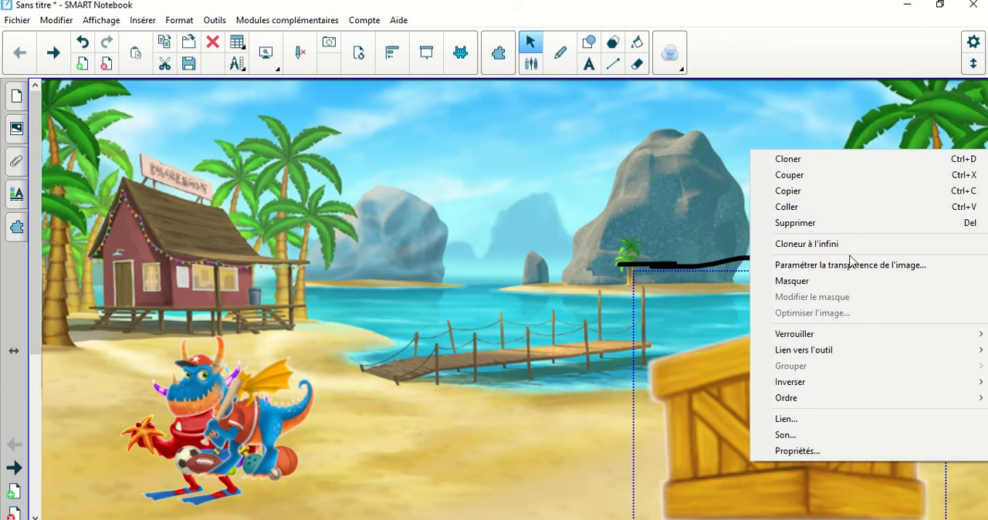
click(905, 108)
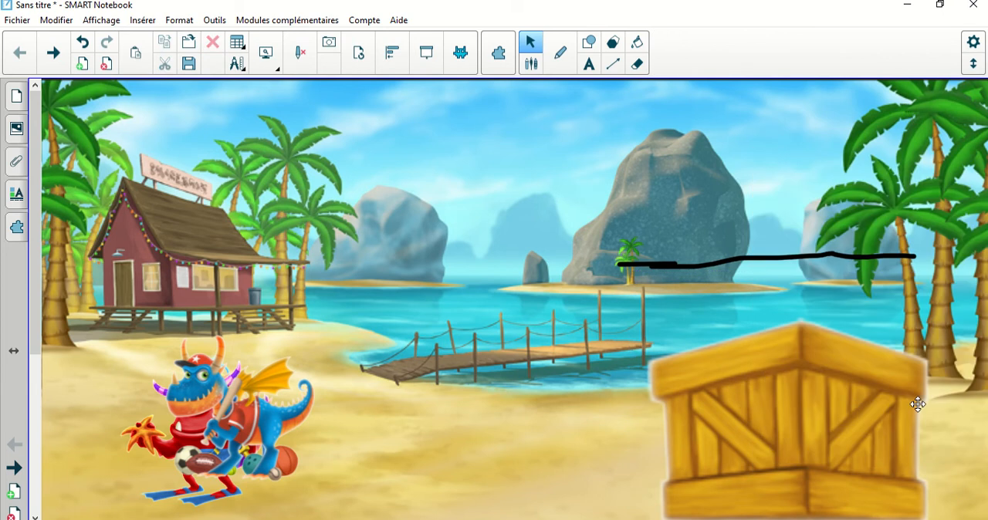
Move the wooden crate slightly upward.
drag(852, 378, 849, 352)
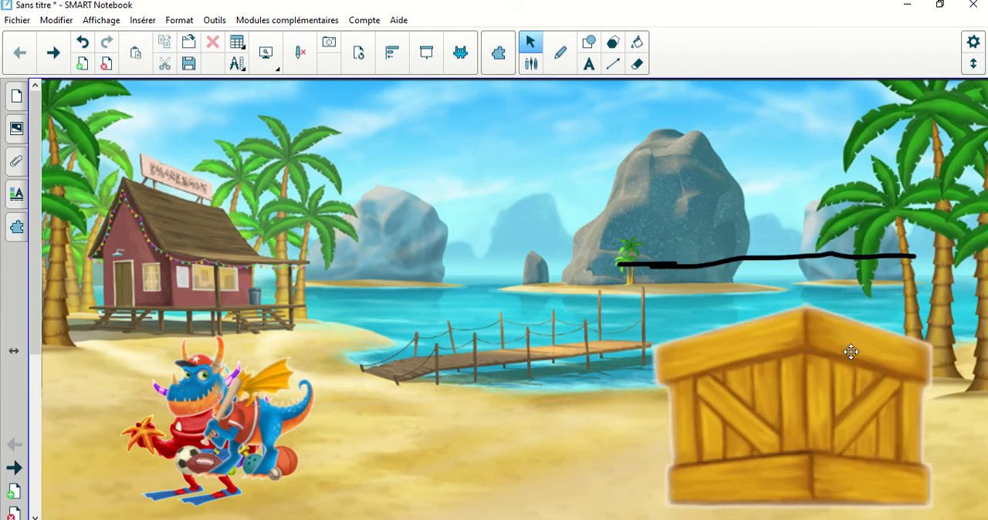
click(851, 353)
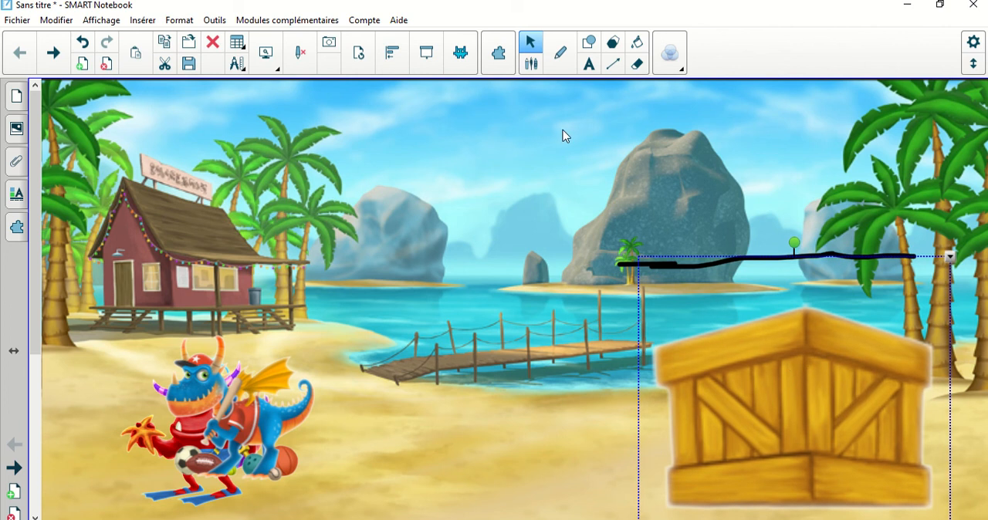
Draw a black X above the pen line and clear all ink from the page.
click(559, 53)
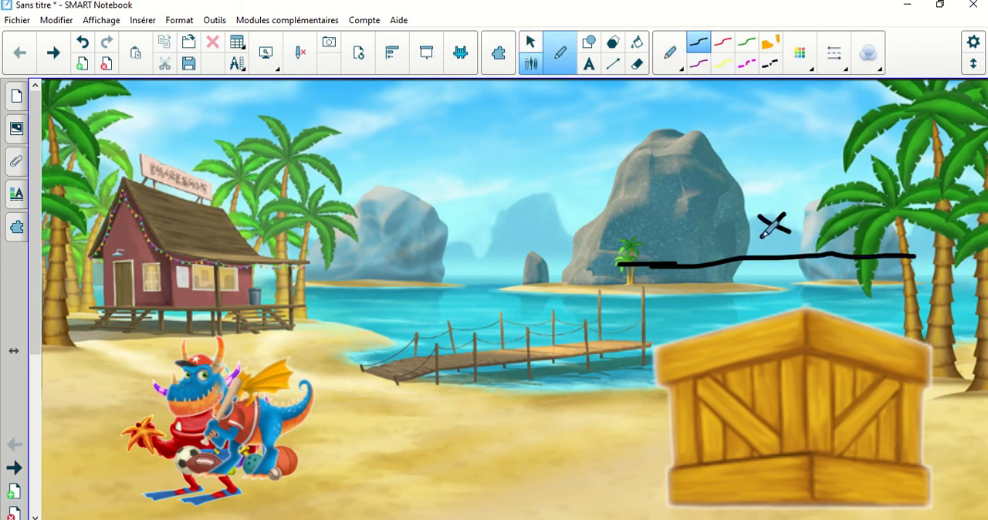
click(296, 51)
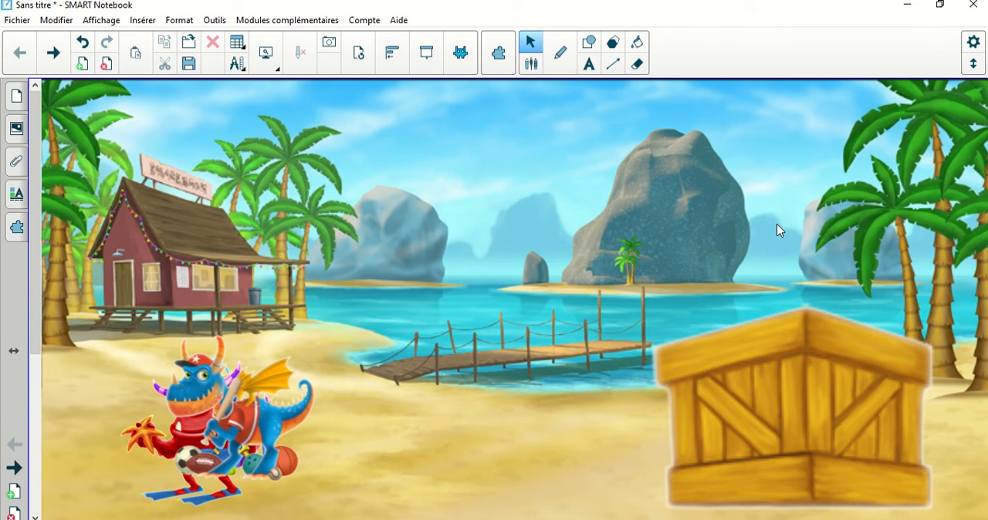
View the actions available for customising the toolbar, including Effacer l'encre, and close the dialog.
drag(715, 188, 846, 263)
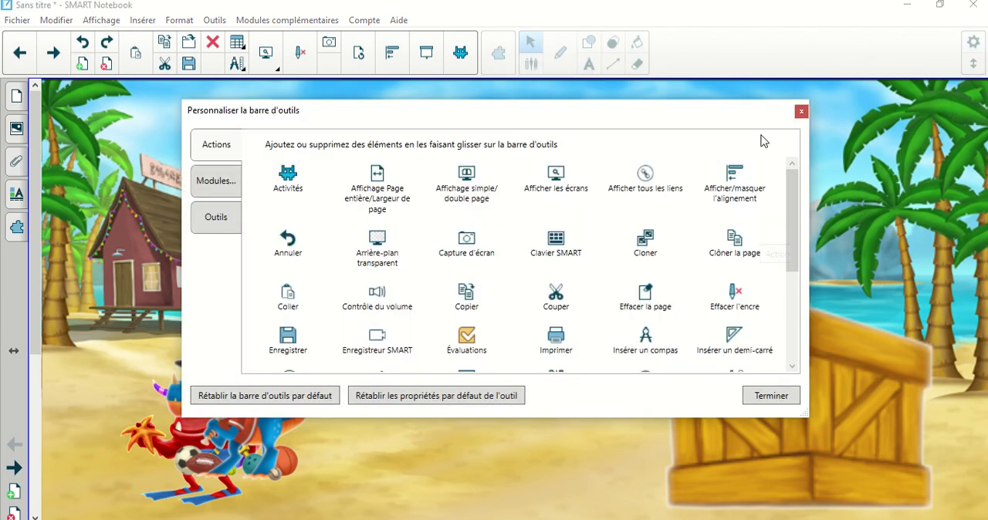
click(771, 396)
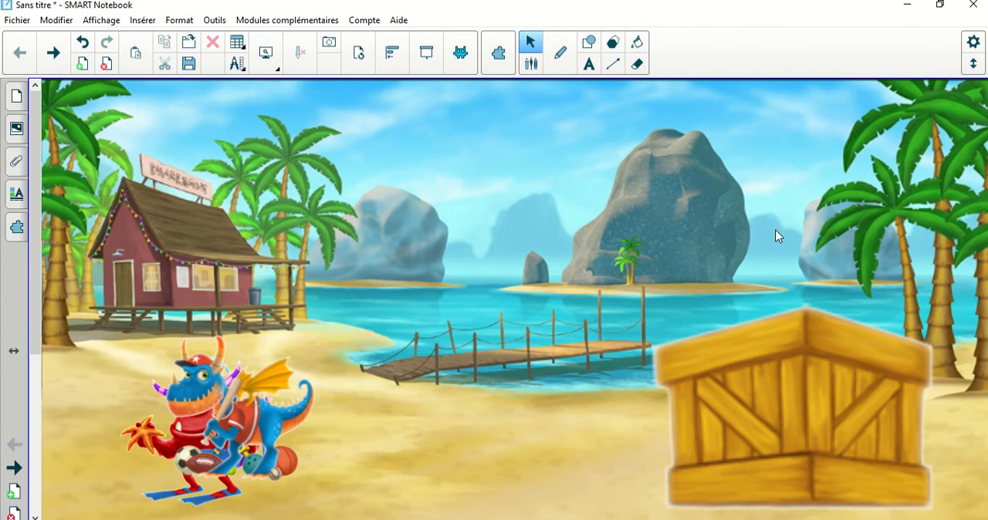
Shift the hidden pink monster group slightly right behind the crate and deselect it.
click(752, 215)
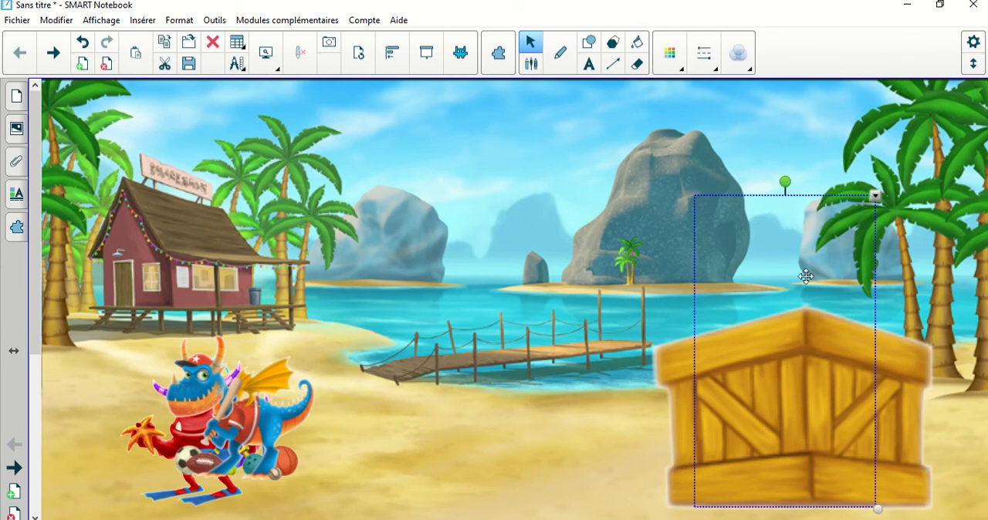
mouse_move(770, 231)
mouse_down()
mouse_move(481, 152)
mouse_move(379, 230)
mouse_move(651, 128)
mouse_move(770, 193)
mouse_move(787, 214)
mouse_move(785, 231)
mouse_up()
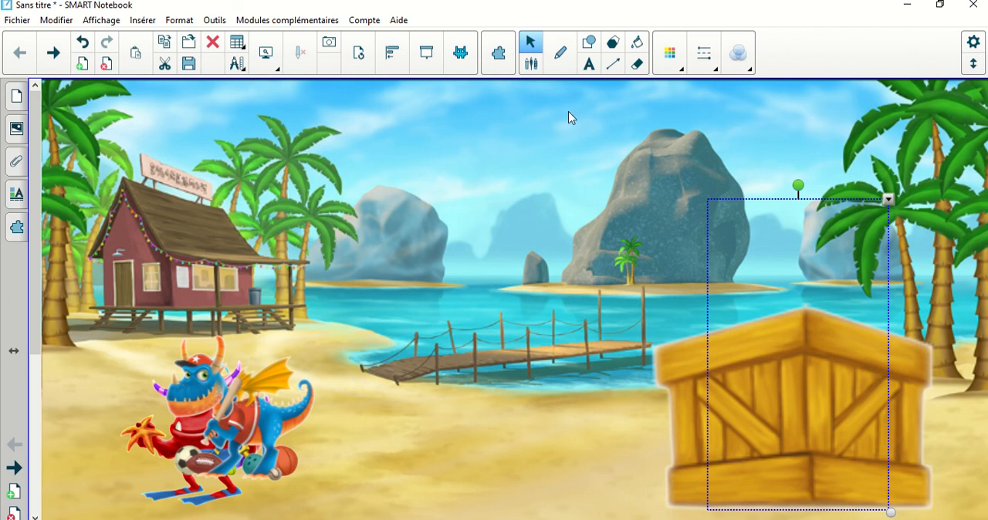
click(518, 129)
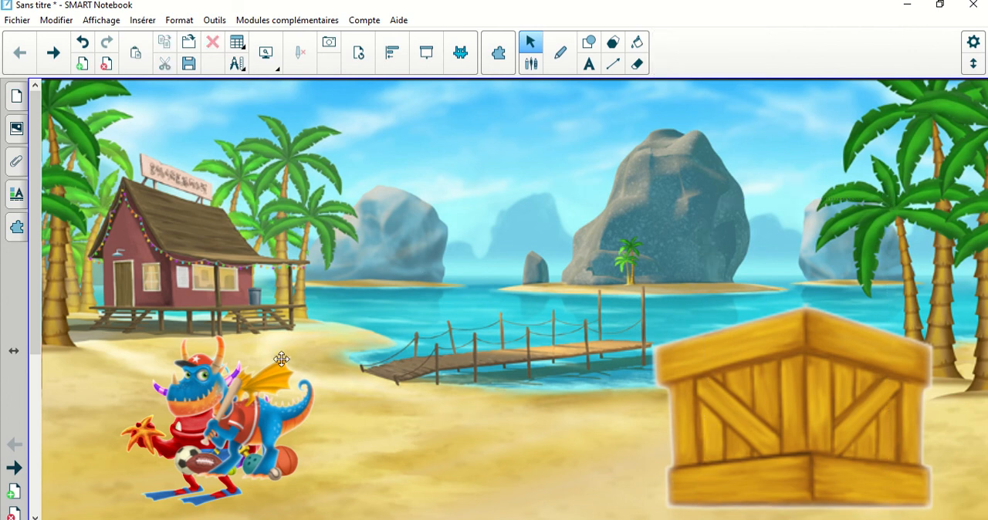
Move the blue dragon off the red monster and behind the wooden crate by its transparent frame.
drag(242, 417, 435, 350)
click(440, 328)
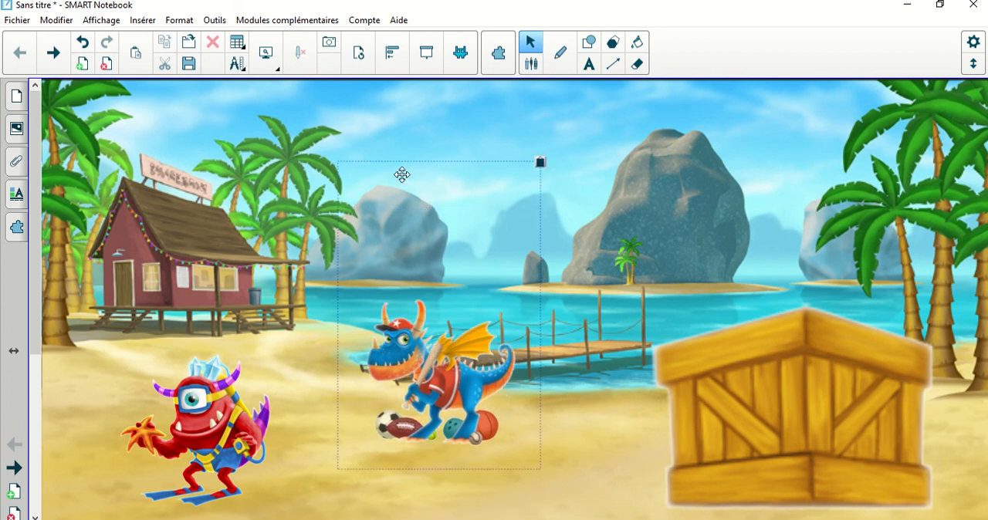
drag(421, 217, 780, 231)
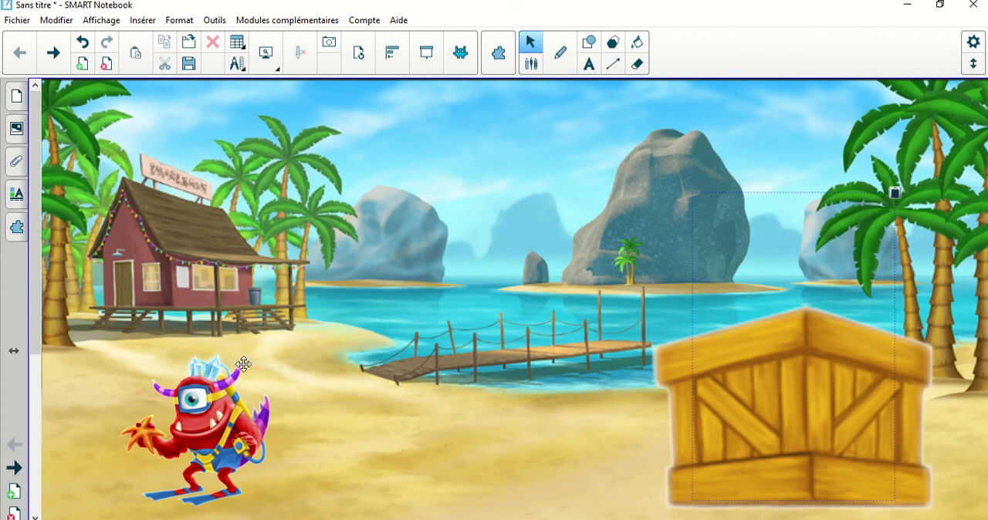
Move the red monster toward the pier and draw a black-outlined tall rectangle around it, extending well above its head.
drag(243, 364, 397, 346)
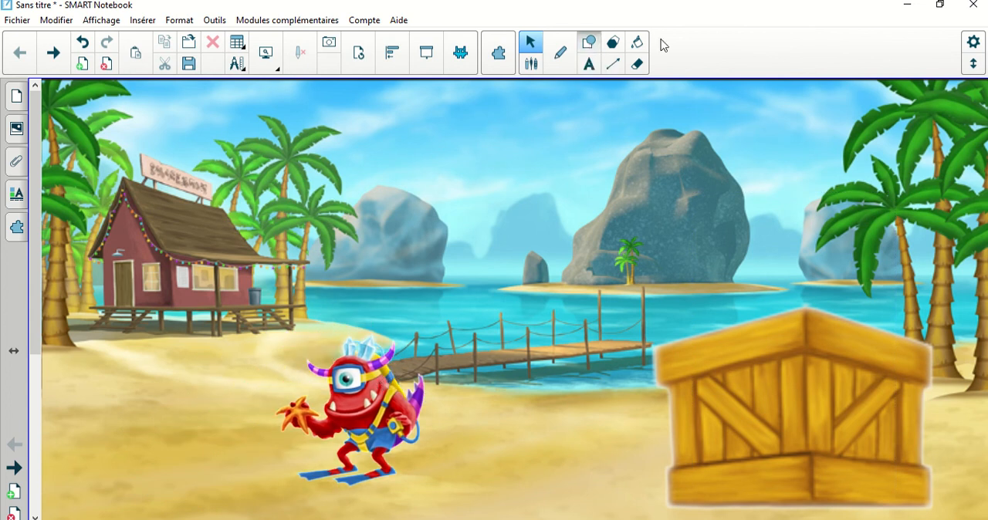
click(588, 42)
click(712, 42)
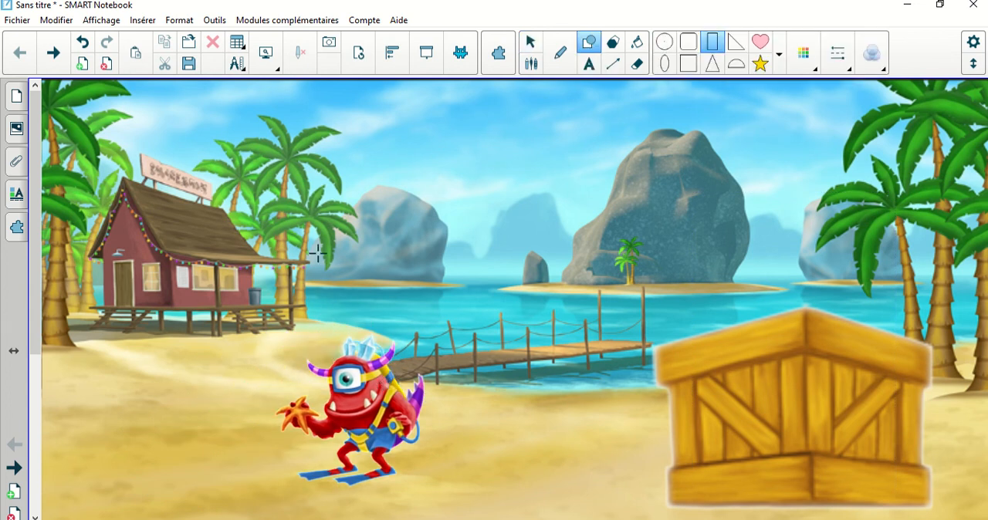
mouse_move(289, 239)
mouse_down()
mouse_move(443, 410)
mouse_move(429, 490)
mouse_up()
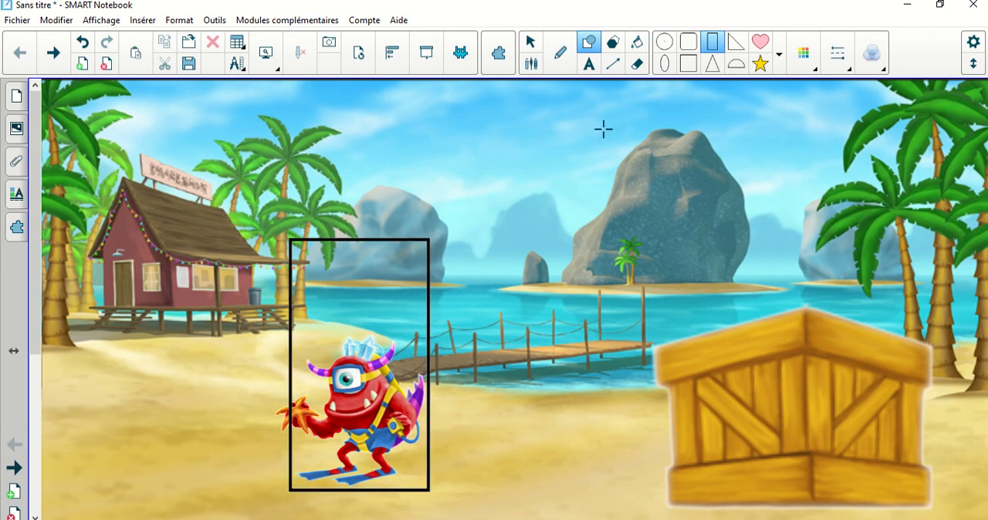
click(530, 41)
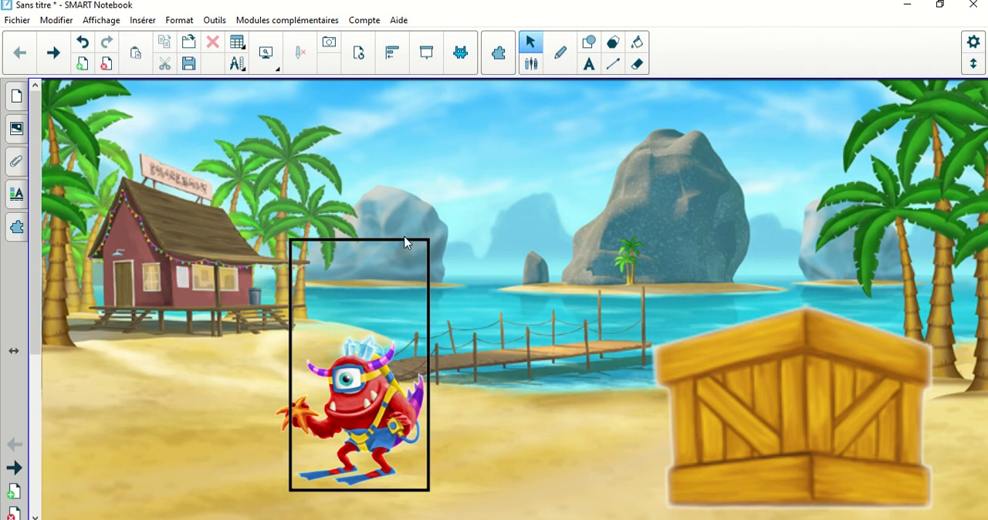
Make the rectangle around the red monster fully transparent and group it with the monster.
click(404, 242)
click(738, 53)
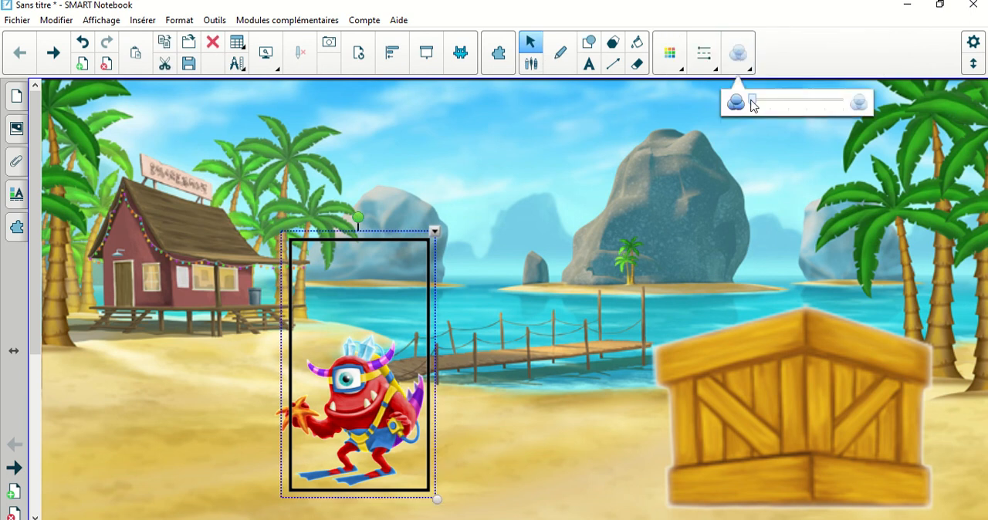
drag(754, 103, 855, 101)
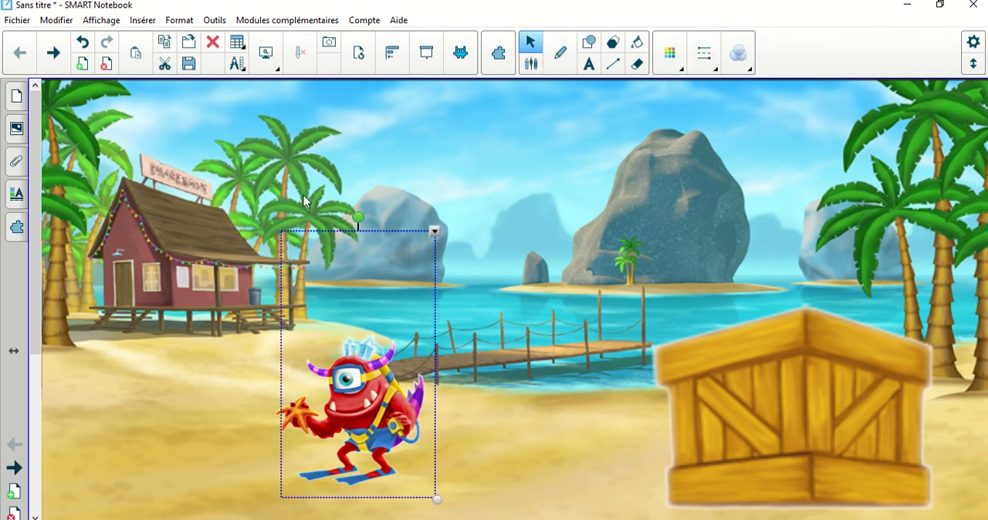
drag(249, 184, 466, 511)
key(ctrl+g)
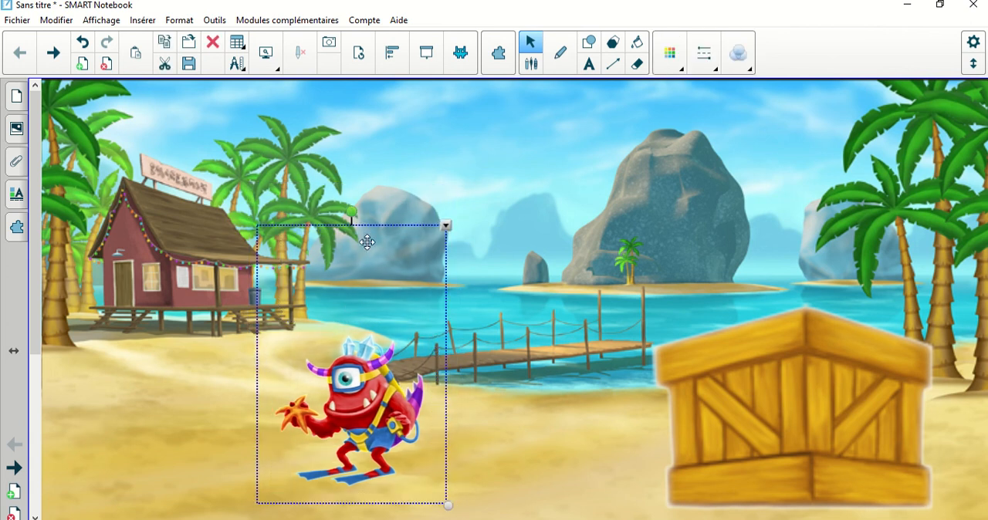
Move the grouped red monster behind the wooden crate by its transparent frame and clear the selection.
drag(362, 243, 793, 233)
click(692, 149)
click(673, 367)
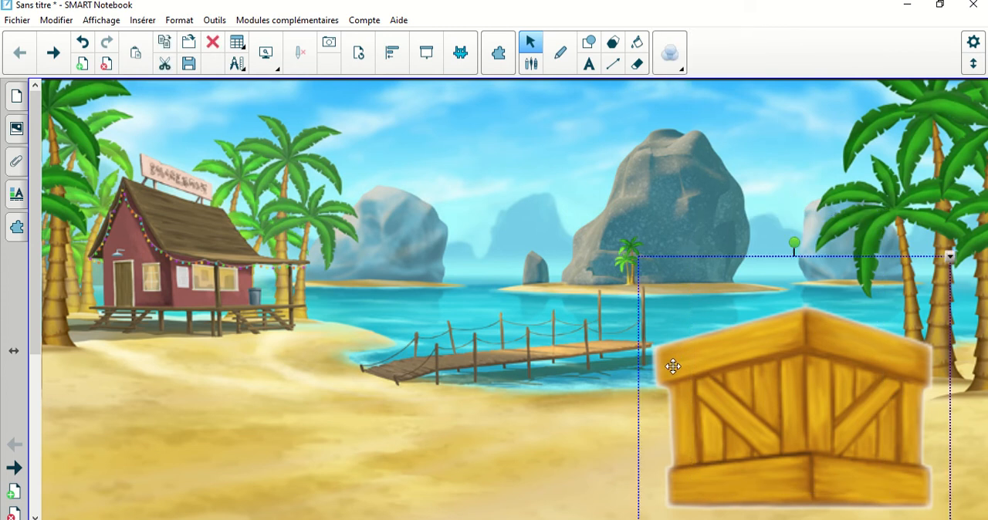
click(673, 366)
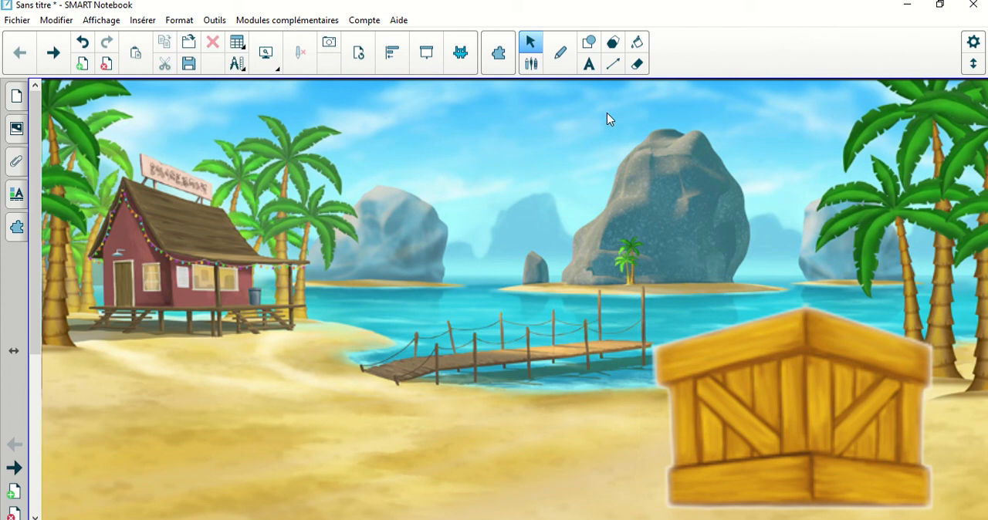
Select the monster groups hidden behind the crate and set their locking to Autoriser déplacement.
drag(607, 116, 898, 366)
drag(956, 475, 965, 516)
click(883, 215)
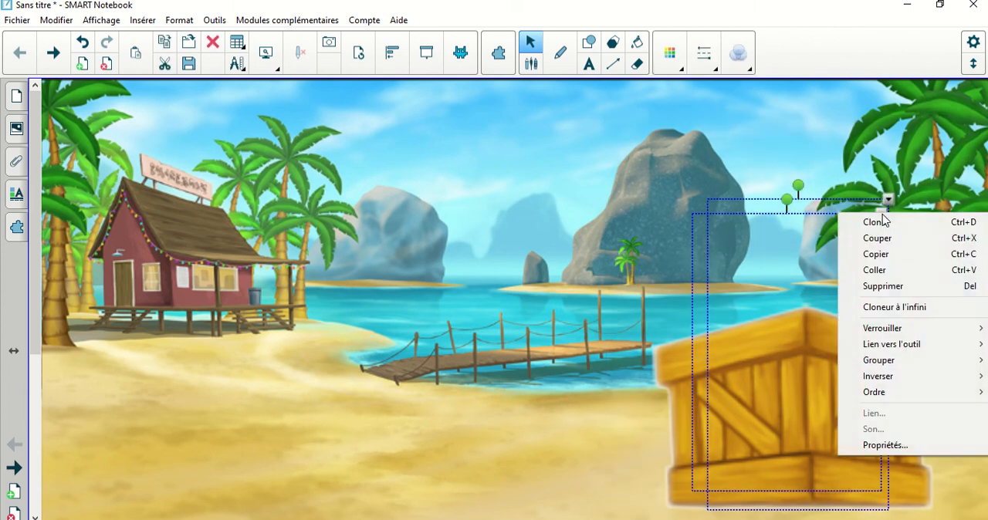
mouse_move(889, 334)
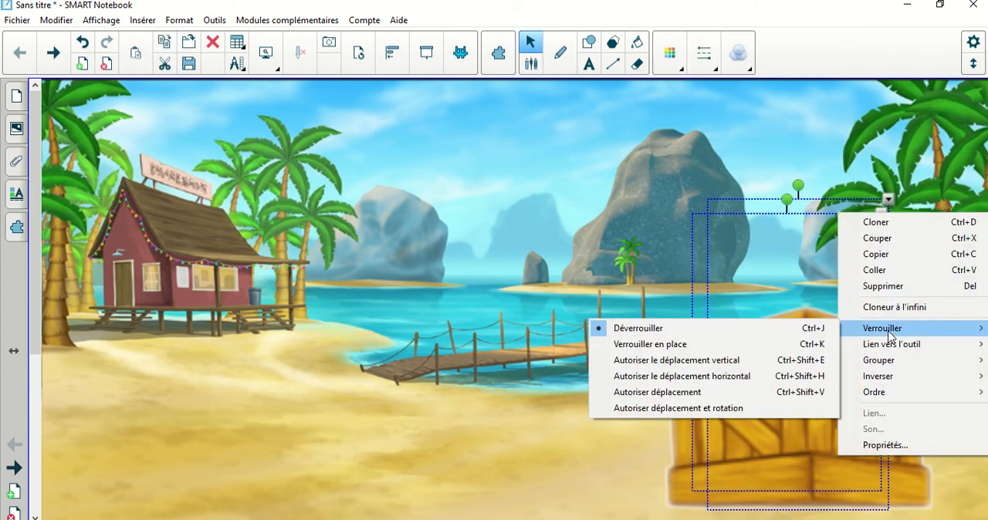
click(710, 394)
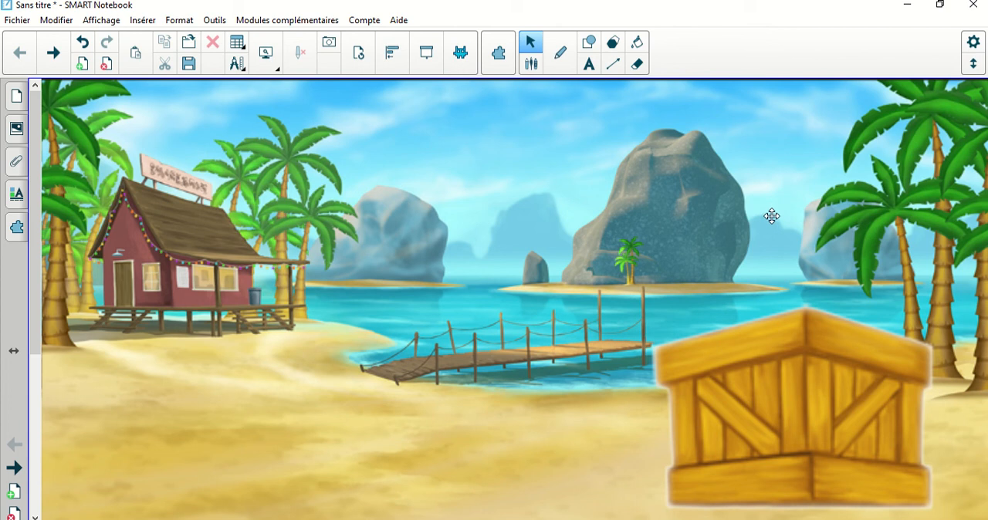
Bring the pink, red and blue monsters out from behind the crate onto the beach by their transparent frames.
drag(773, 217, 221, 195)
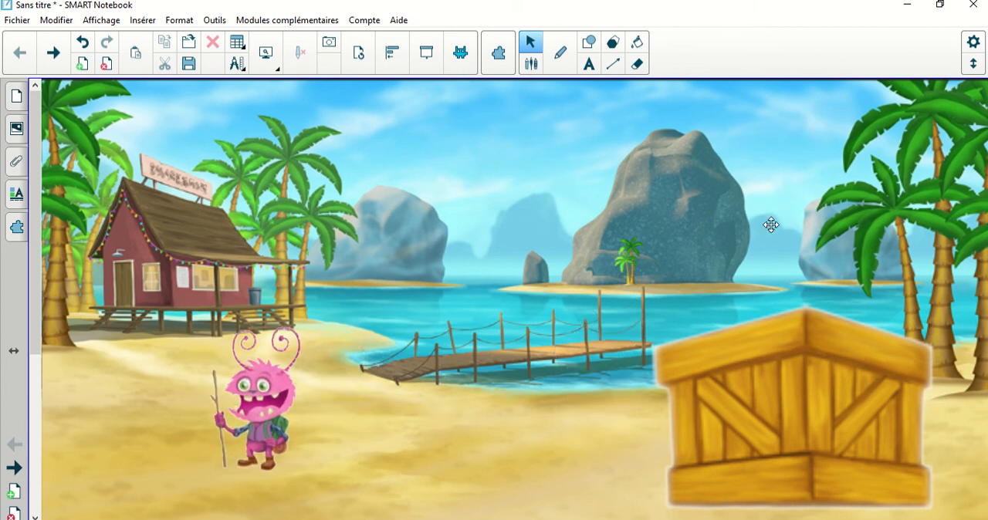
drag(771, 223, 322, 147)
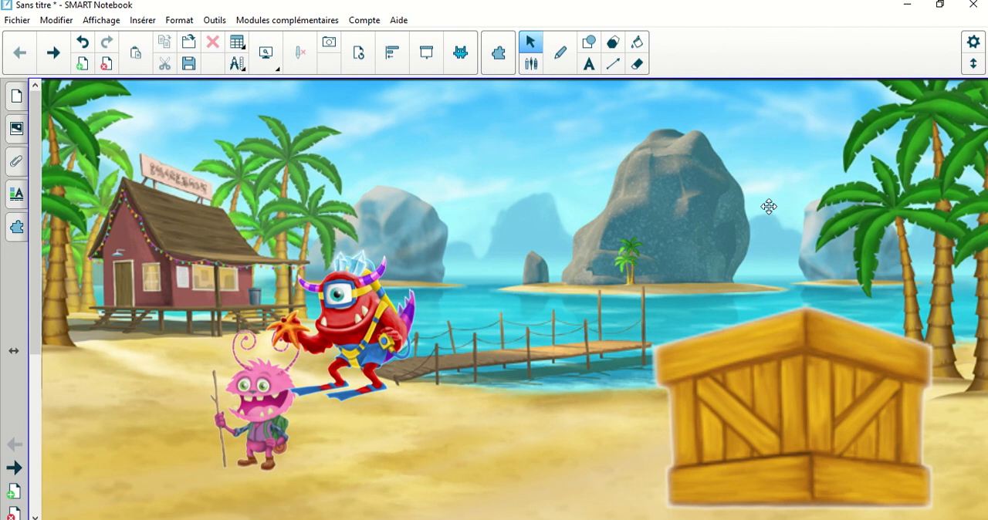
drag(769, 206, 431, 169)
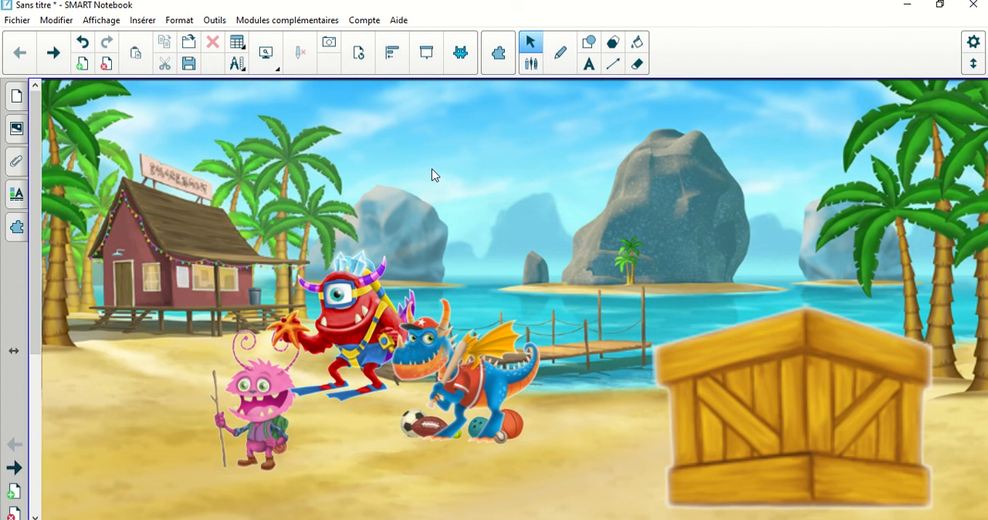